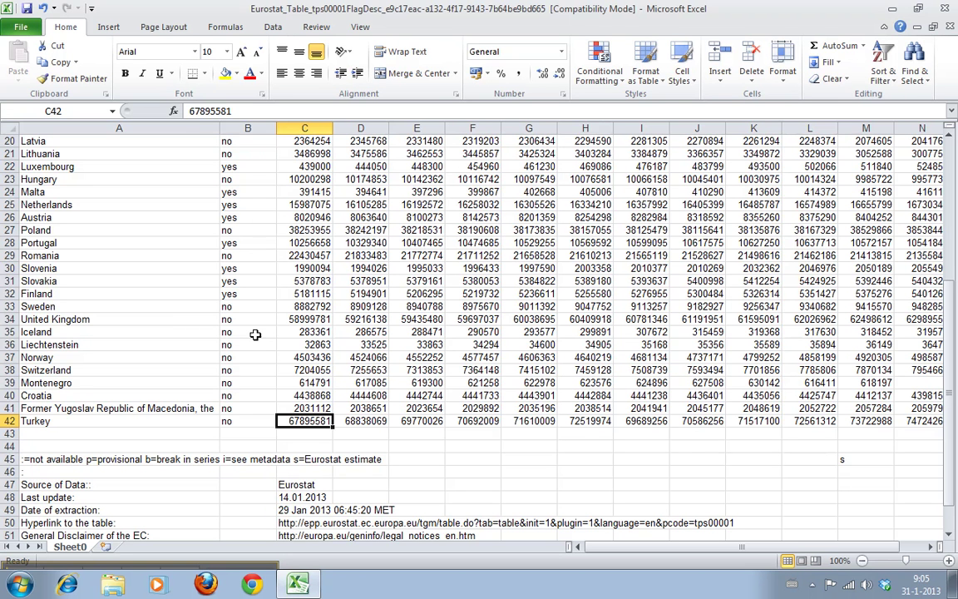
# Browse the table's year headings, EU and euro-area totals, and the Euro area? column
pyautogui.press('Up')
pyautogui.press('Up')
pyautogui.press('Up')
pyautogui.press('Up')
pyautogui.press('Up')
pyautogui.press('Up')
pyautogui.press('Up')
pyautogui.press('Up')
pyautogui.press('Up')
pyautogui.press('Up')
pyautogui.press('Up')
pyautogui.press('Up')
pyautogui.press('Up')
pyautogui.press('Up')
pyautogui.press('Up')
pyautogui.press('Up')
pyautogui.press('Up')
pyautogui.press('Up')
pyautogui.press('Up')
pyautogui.press('Up')
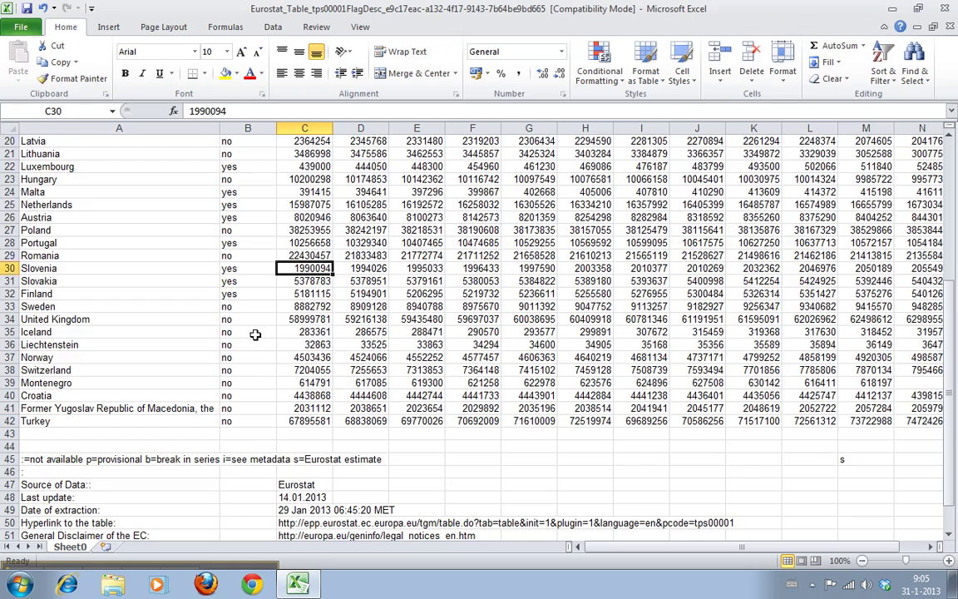
pyautogui.press('Up')
pyautogui.press('Up')
pyautogui.press('Up')
pyautogui.press('Up')
pyautogui.press('Up')
pyautogui.press('Up')
pyautogui.press('Up')
pyautogui.press('Up')
pyautogui.press('Up')
pyautogui.press('Up')
pyautogui.press('Up')
pyautogui.press('Up')
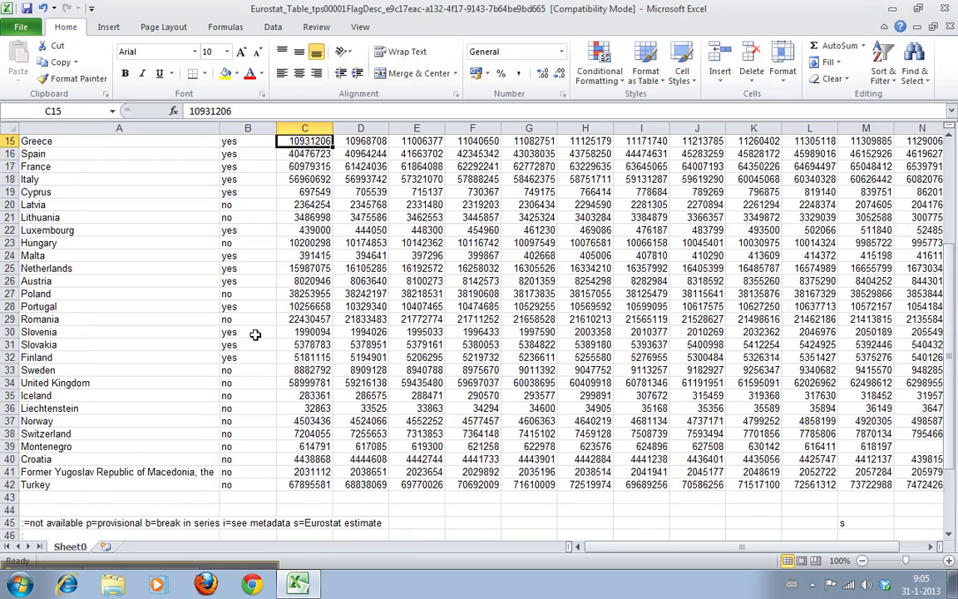
pyautogui.press('Up')
pyautogui.press('Up')
pyautogui.press('Up')
pyautogui.press('Up')
pyautogui.press('Up')
pyautogui.press('Up')
pyautogui.press('Up')
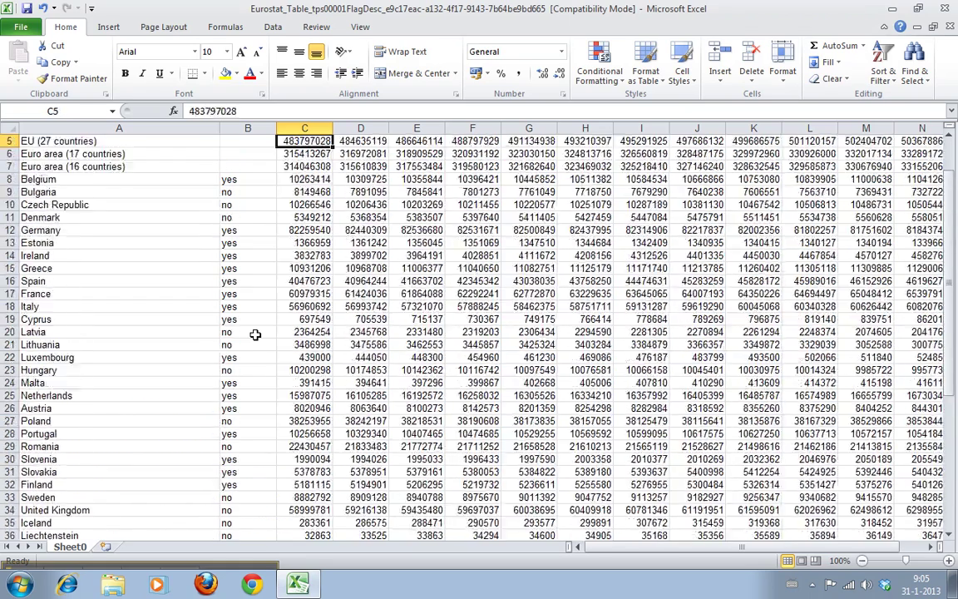
pyautogui.press('Left')
pyautogui.press('Down')
pyautogui.press('Right')
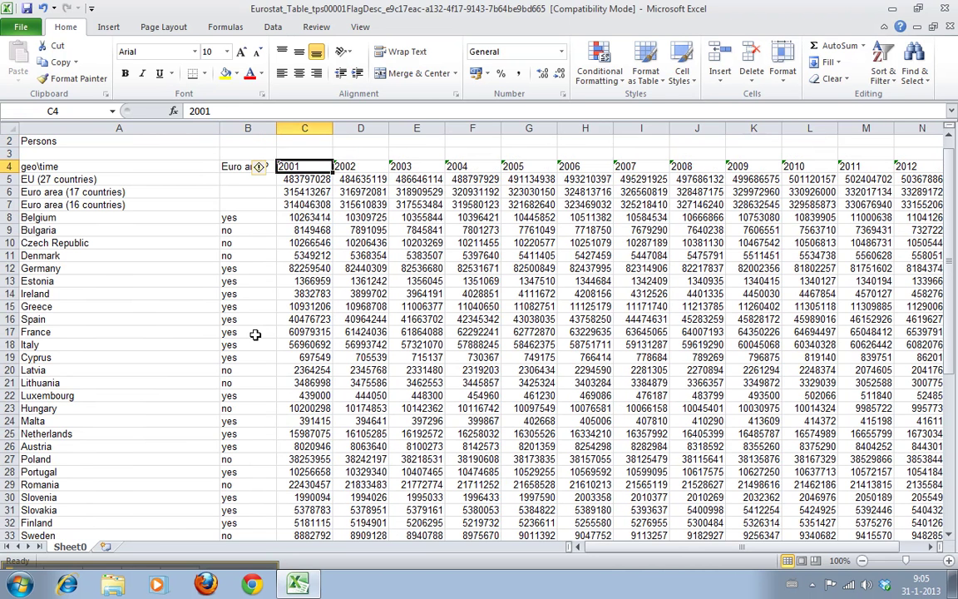
pyautogui.press('Right')
pyautogui.press('Left')
pyautogui.press('Down')
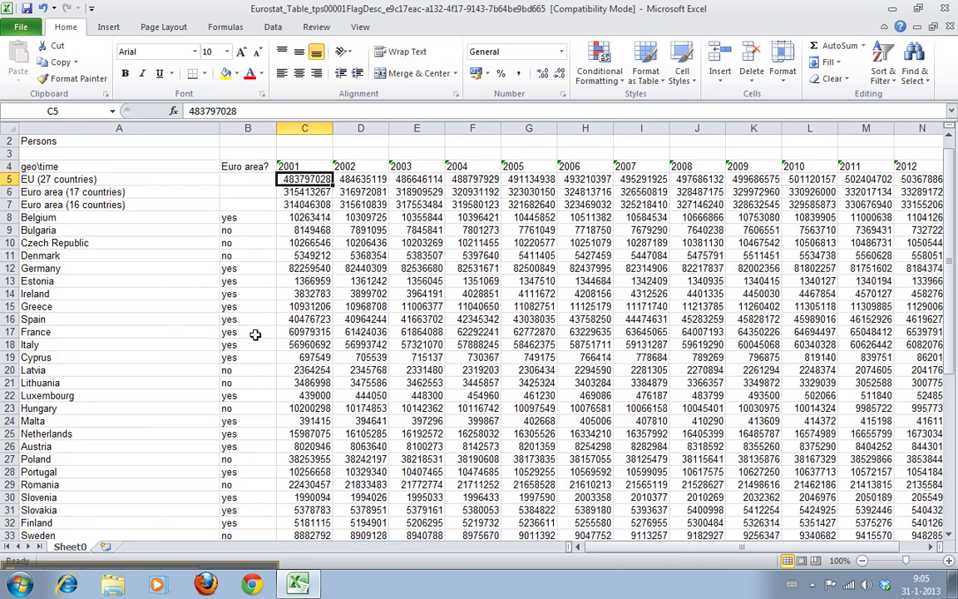
pyautogui.press('Down')
pyautogui.press('Down')
pyautogui.press('Down')
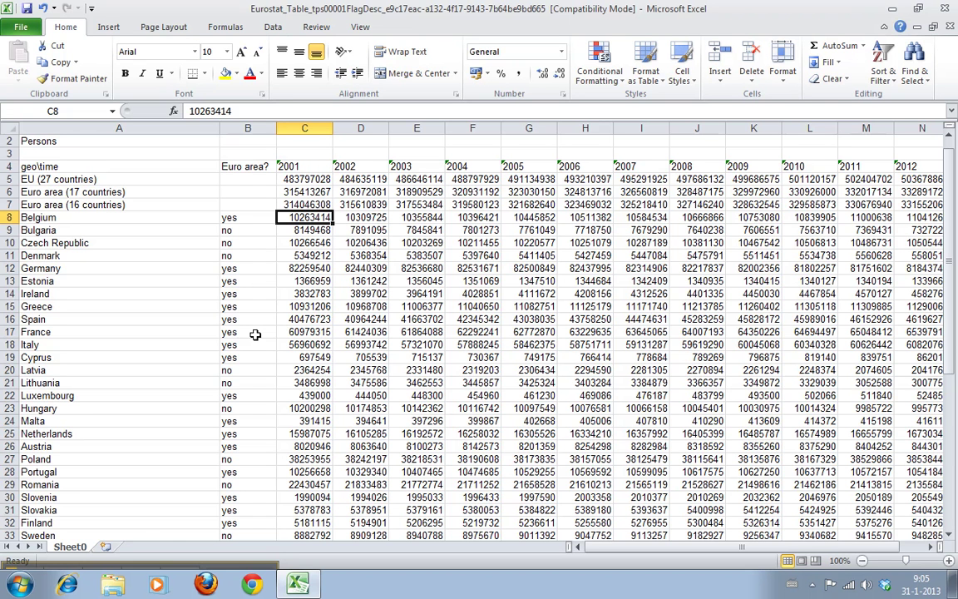
pyautogui.press('Left')
pyautogui.press('Up')
pyautogui.press('Up')
pyautogui.press('Up')
pyautogui.press('Up')
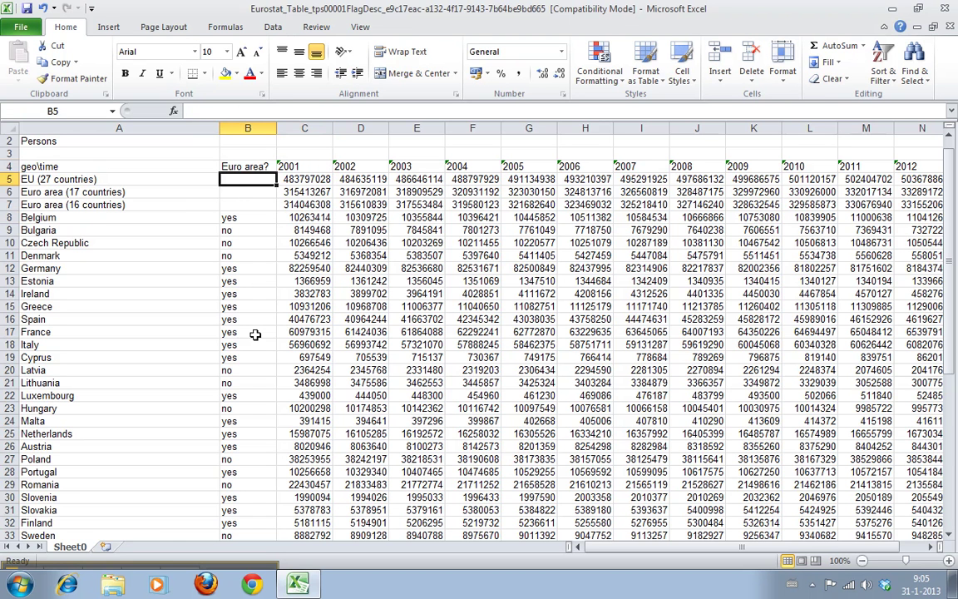
pyautogui.press('Down')
pyautogui.press('Down')
pyautogui.press('Down')
pyautogui.press('Down')
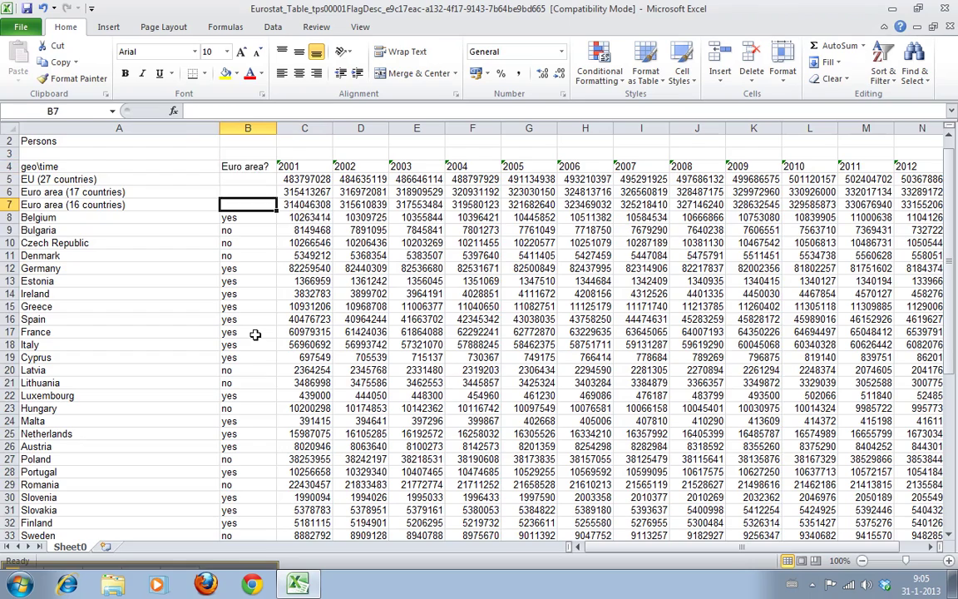
pyautogui.press('Right')
pyautogui.press('Down')
pyautogui.press('Down')
pyautogui.press('Down')
pyautogui.press('Down')
pyautogui.press('Down')
pyautogui.press('Down')
pyautogui.press('Down')
pyautogui.press('Down')
pyautogui.press('Down')
pyautogui.press('Down')
pyautogui.press('Down')
pyautogui.press('Down')
pyautogui.press('Down')
pyautogui.press('Down')
pyautogui.press('Down')
pyautogui.press('Down')
pyautogui.press('Down')
pyautogui.press('Down')
pyautogui.press('Down')
pyautogui.press('Down')
pyautogui.press('Down')
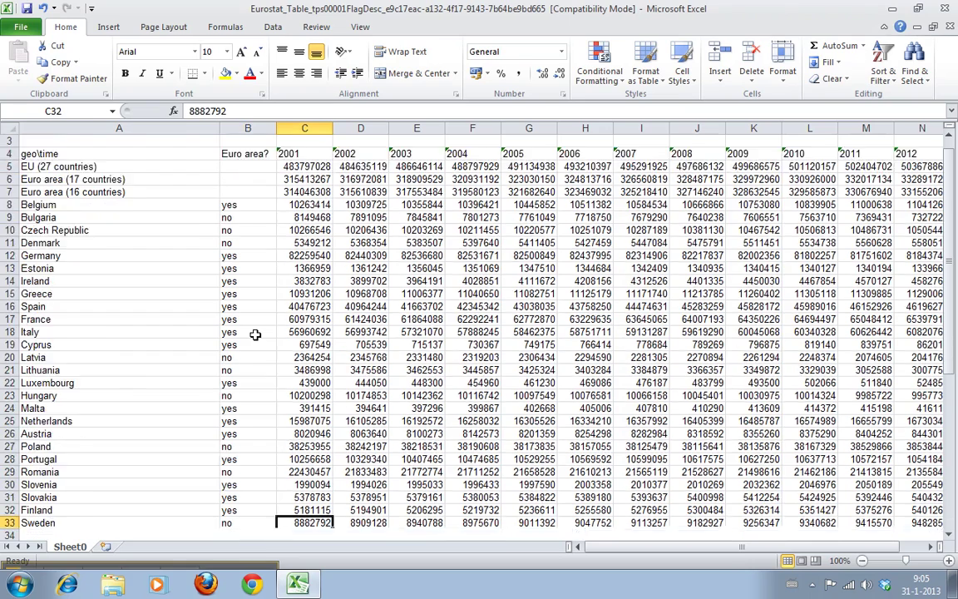
# Type =sumif in C43 and choose SUMIF from Insert Function to get its argument form
pyautogui.press('Up')
pyautogui.press('Up')
pyautogui.press('Up')
pyautogui.press('Up')
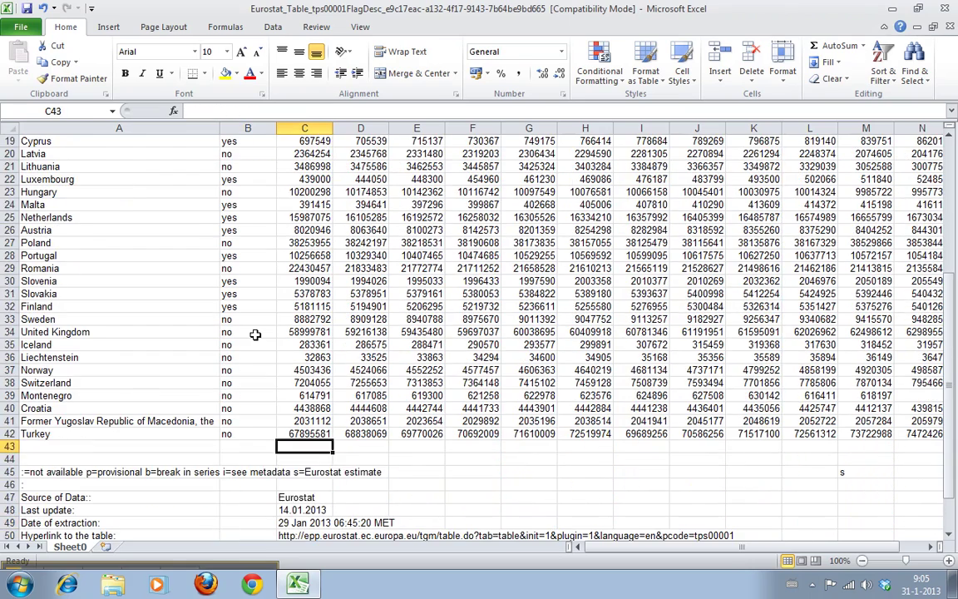
pyautogui.write('=sumif')
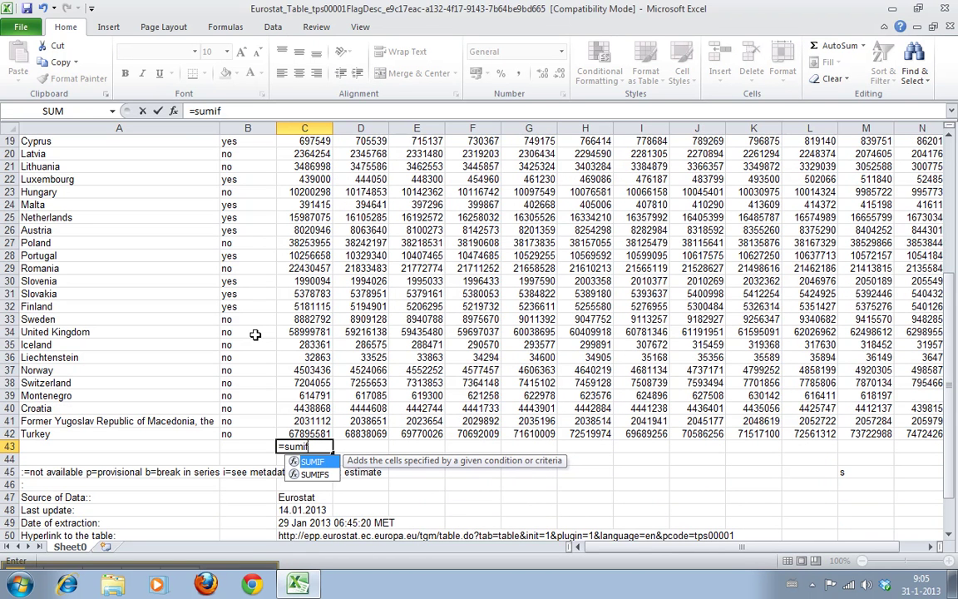
pyautogui.click(173, 111)
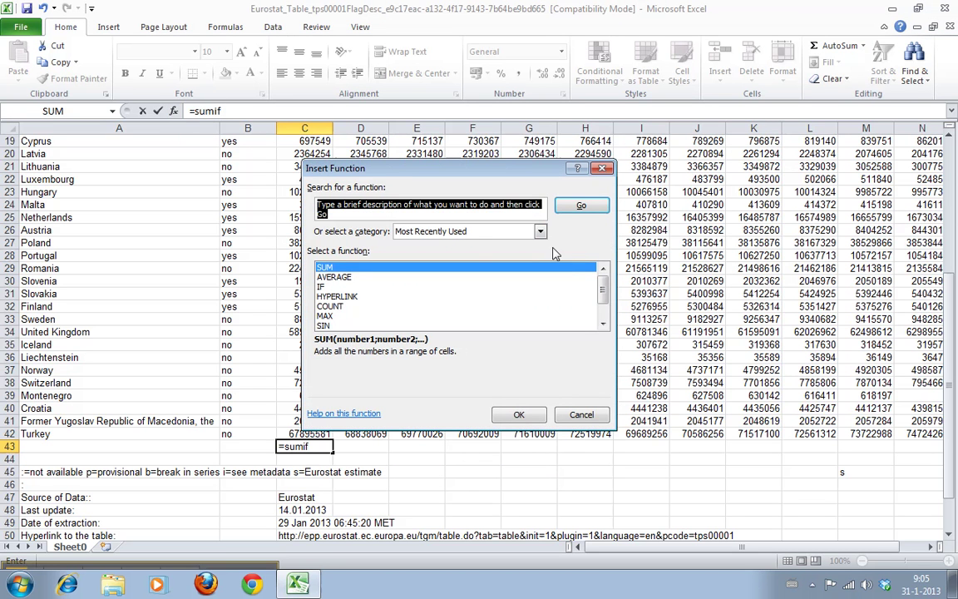
pyautogui.click(603, 325)
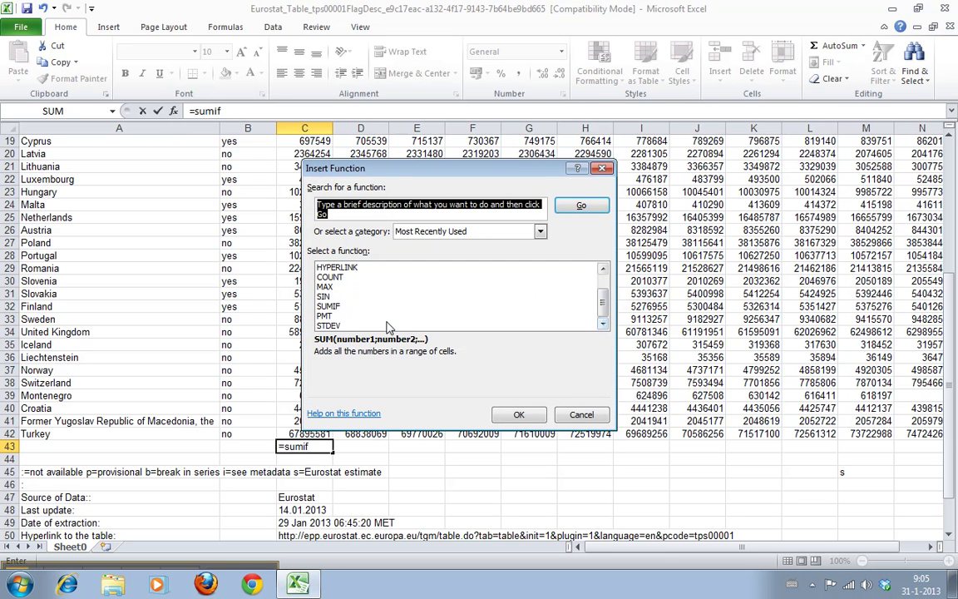
pyautogui.click(343, 306)
pyautogui.click(519, 416)
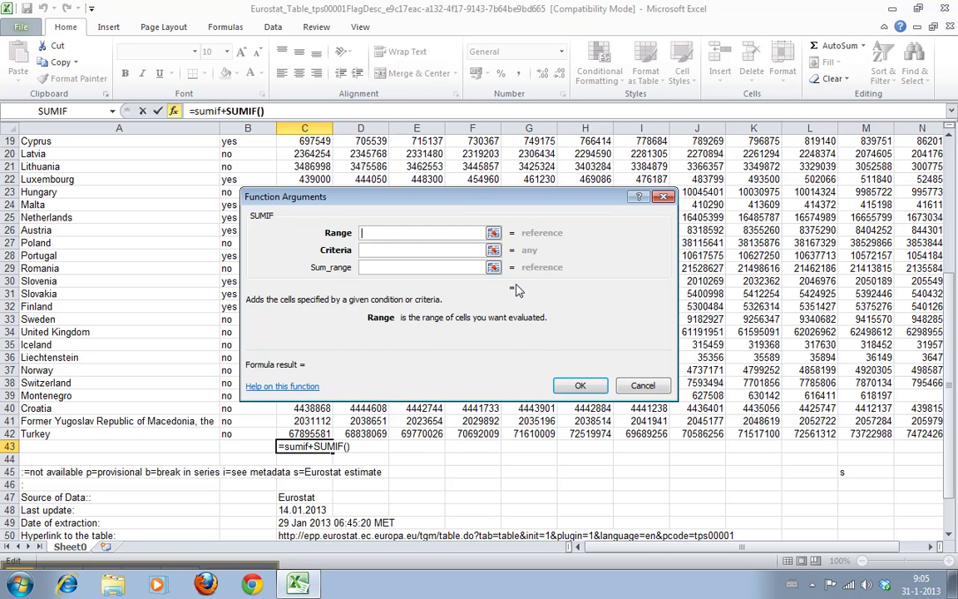
# Fill SUMIF with Range B5:B42, Criteria "yes" and Sum_range C5:C42, then confirm
pyautogui.click(494, 234)
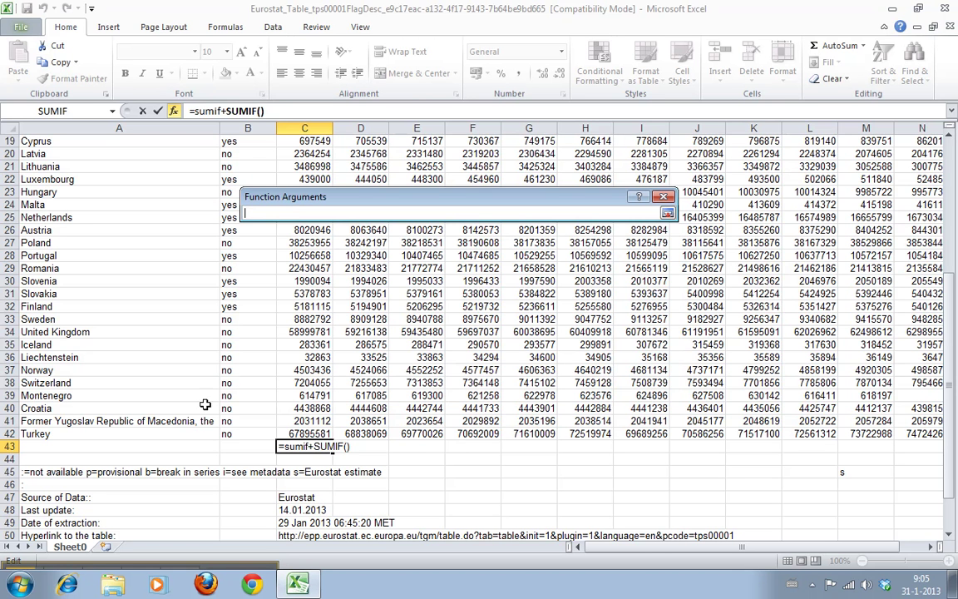
pyautogui.moveTo(242, 434); pyautogui.dragTo(221, 165)
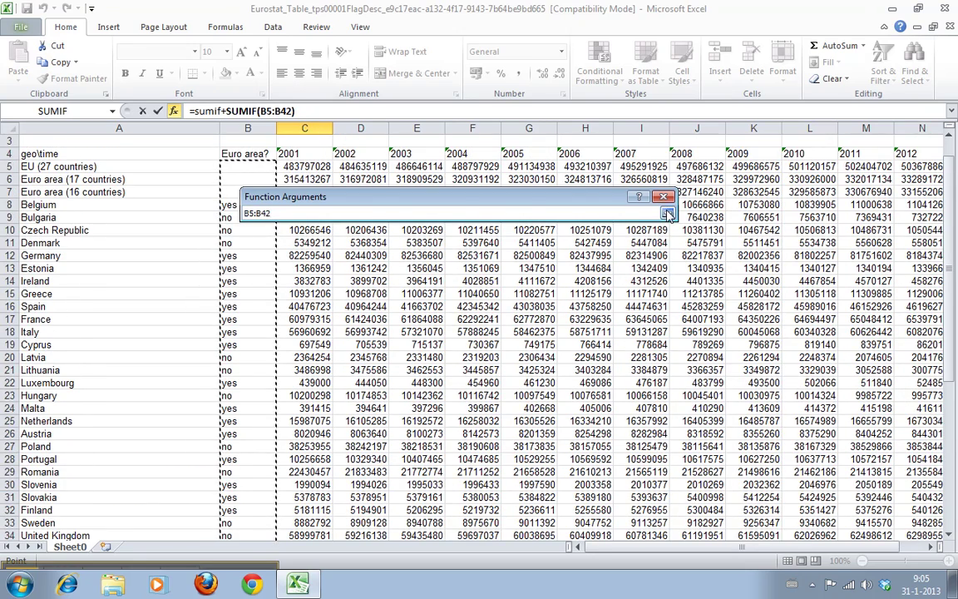
pyautogui.click(668, 214)
pyautogui.click(425, 251)
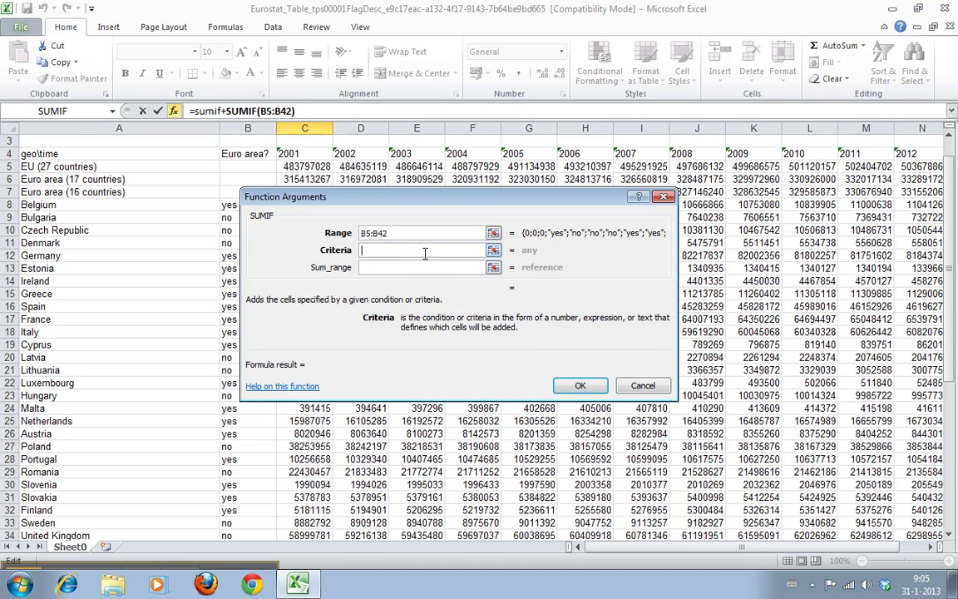
pyautogui.write('"yes"')
pyautogui.moveTo(363, 197); pyautogui.dragTo(464, 211)
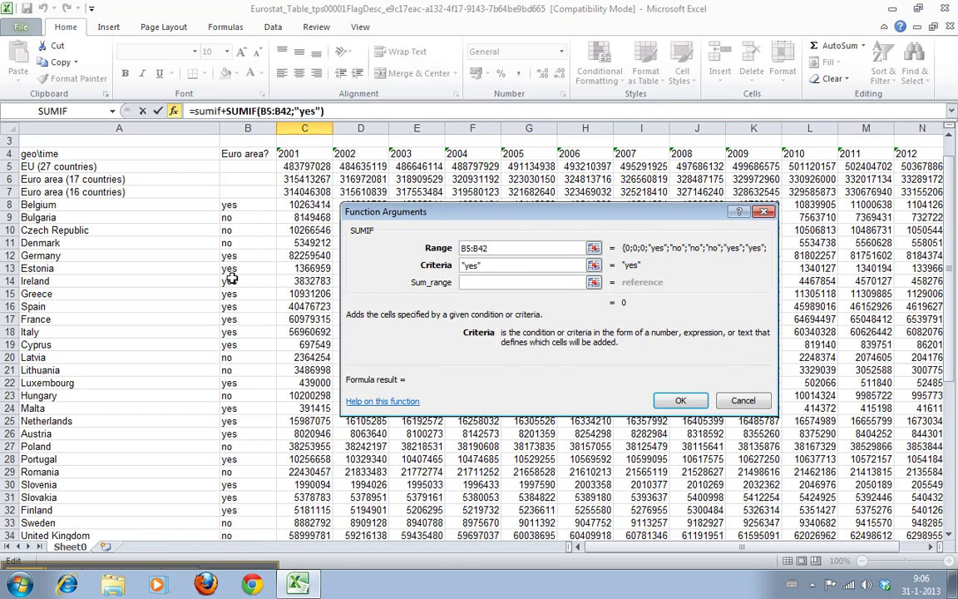
pyautogui.click(544, 282)
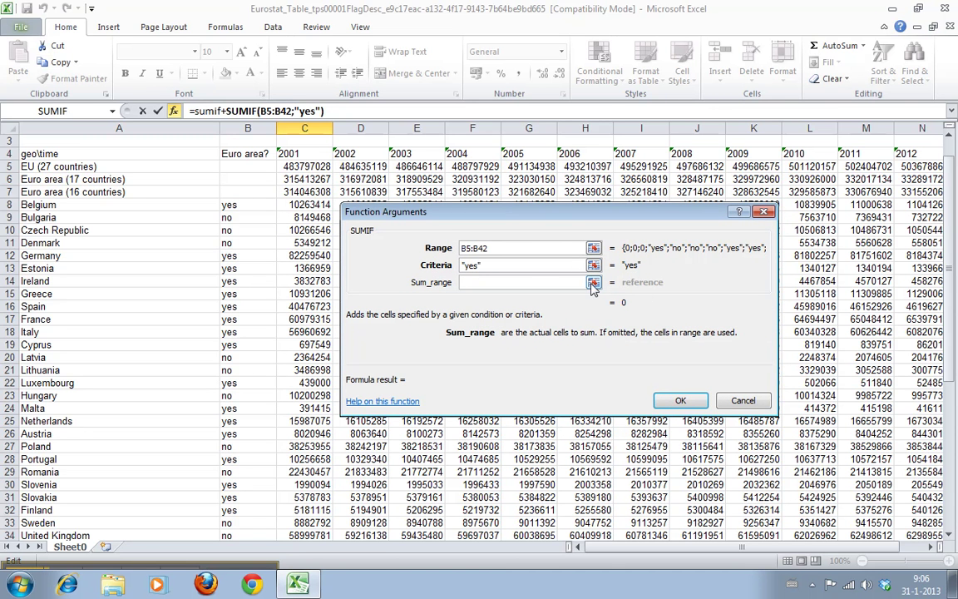
pyautogui.click(593, 283)
pyautogui.moveTo(301, 166); pyautogui.dragTo(306, 510)
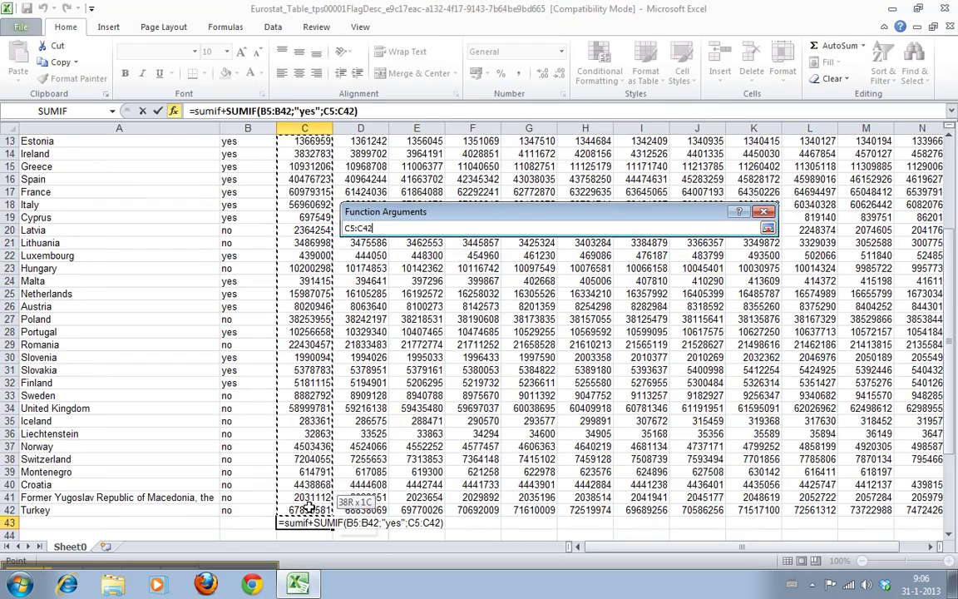
pyautogui.click(767, 229)
pyautogui.click(674, 400)
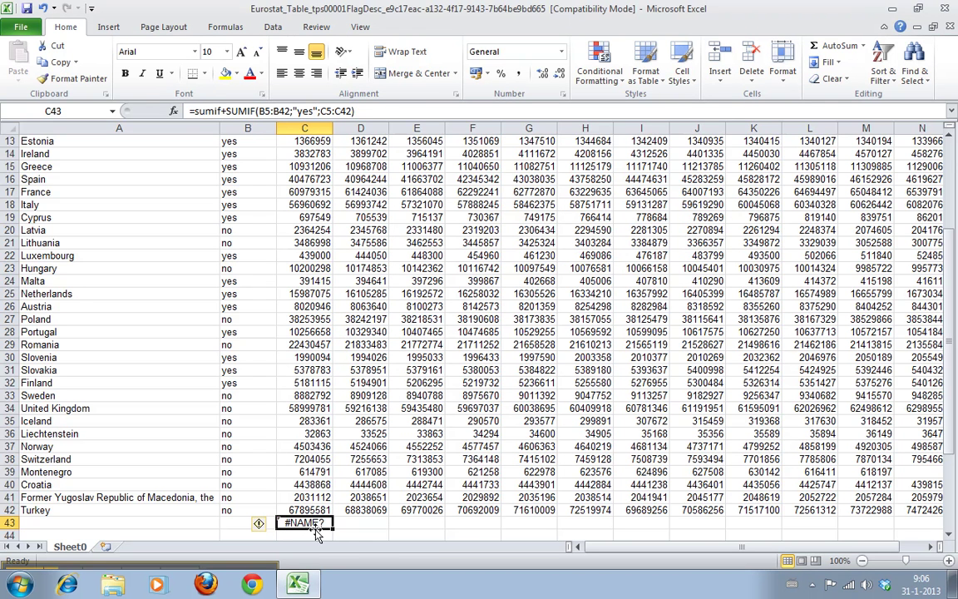
# Strip the leftover "sumif+" so C43 reads =SUMIF(B5:B42;"yes";C5:C42), showing 315413267
pyautogui.click(207, 110)
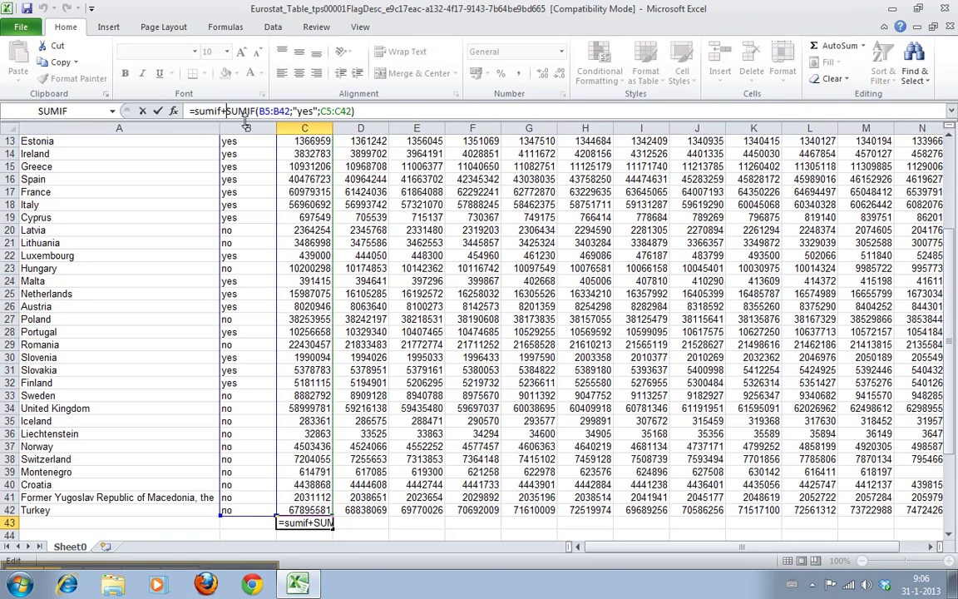
pyautogui.press('Delete')
pyautogui.press('BackSpace')
pyautogui.press('BackSpace')
pyautogui.press('BackSpace')
pyautogui.press('BackSpace')
pyautogui.press('BackSpace')
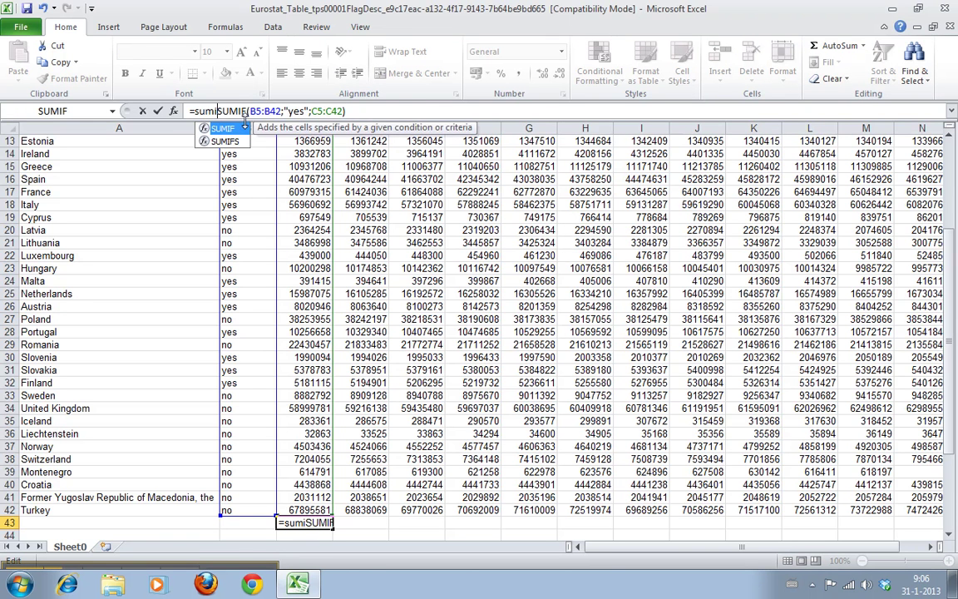
pyautogui.press('Return')
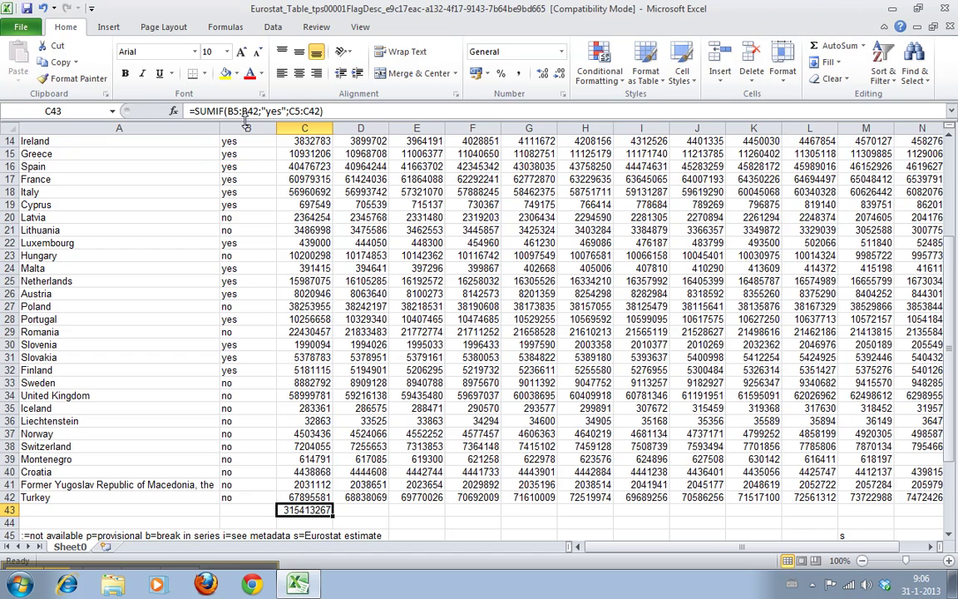
# Enter =SUM(C5:C42) in C44 and compare it with the C43 total
pyautogui.press('Down')
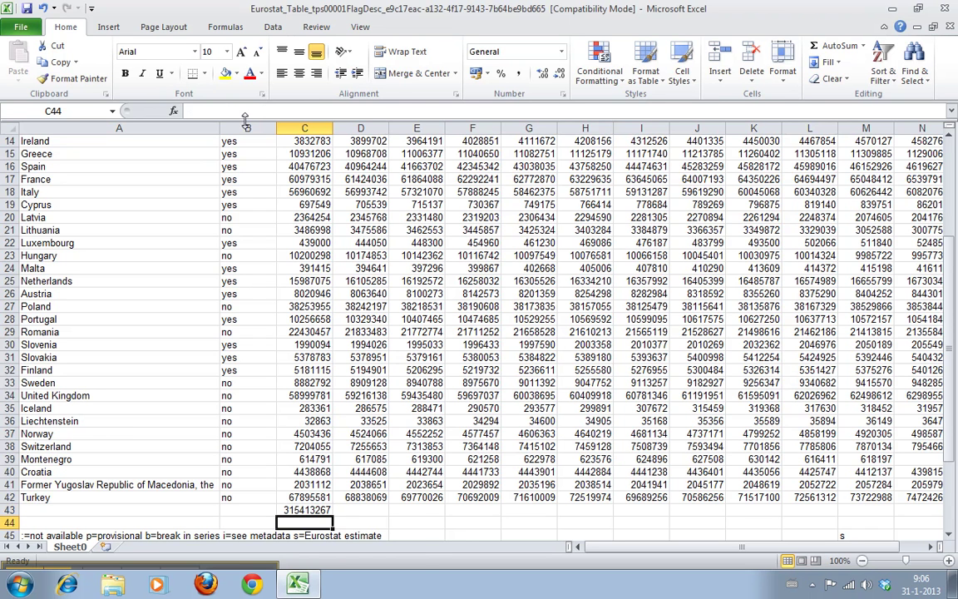
pyautogui.write('=sum(')
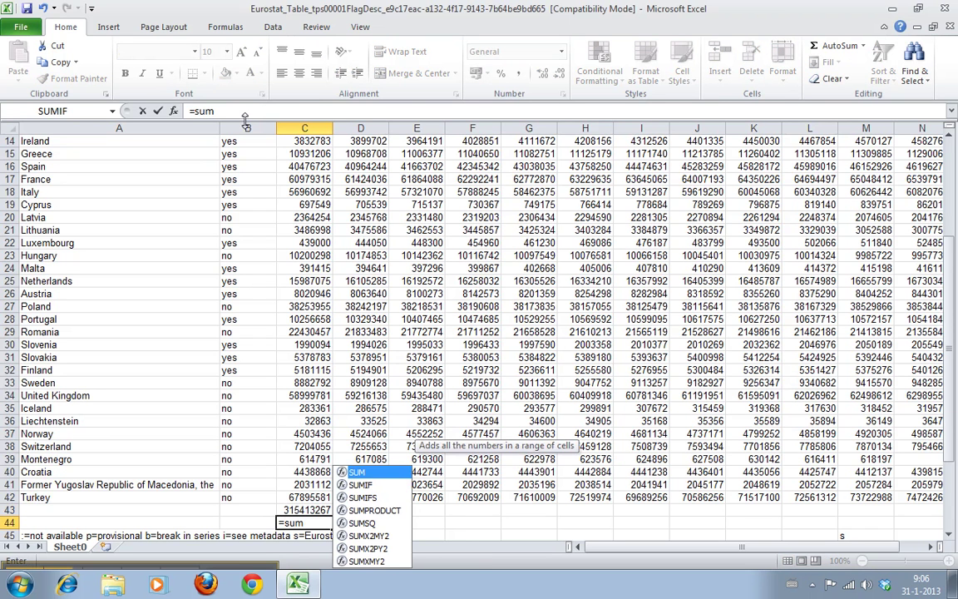
pyautogui.press('Up')
pyautogui.press('Up')
pyautogui.hotkey('shift', 'Up')
pyautogui.hotkey('shift', 'Up')
pyautogui.hotkey('shift', 'Up')
pyautogui.hotkey('shift', 'Up')
pyautogui.hotkey('shift', 'Up')
pyautogui.hotkey('shift', 'Up')
pyautogui.hotkey('shift', 'Up')
pyautogui.hotkey('shift', 'Up')
pyautogui.hotkey('shift', 'Up')
pyautogui.hotkey('shift', 'Up')
pyautogui.hotkey('shift', 'Up')
pyautogui.hotkey('shift', 'Up')
pyautogui.hotkey('shift', 'Up')
pyautogui.hotkey('shift', 'Up')
pyautogui.hotkey('shift', 'Up')
pyautogui.hotkey('shift', 'Up')
pyautogui.hotkey('shift', 'Up')
pyautogui.hotkey('shift', 'Up')
pyautogui.hotkey('shift', 'Up')
pyautogui.hotkey('shift', 'Up')
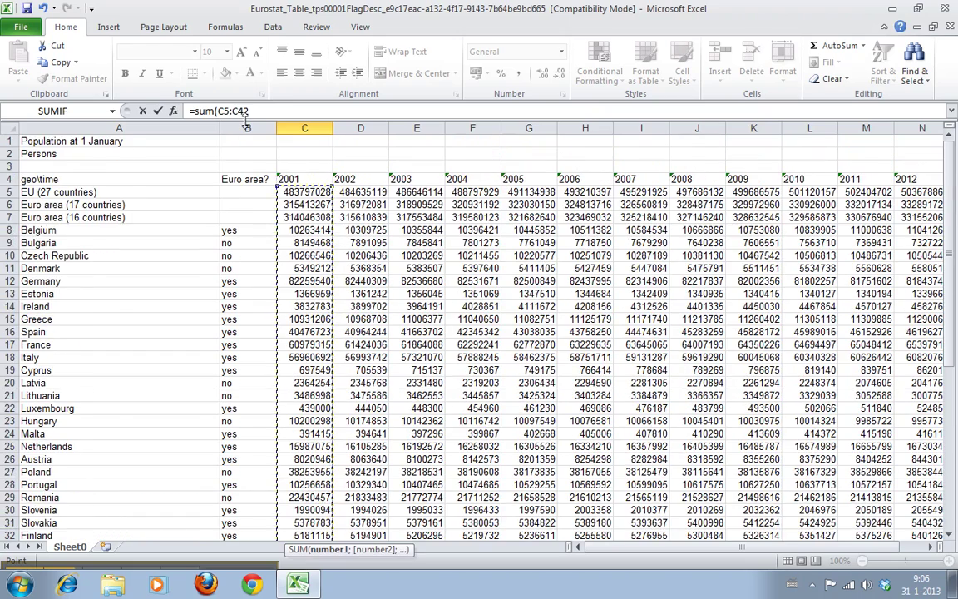
pyautogui.press('Return')
pyautogui.press('Up')
pyautogui.press('Up')
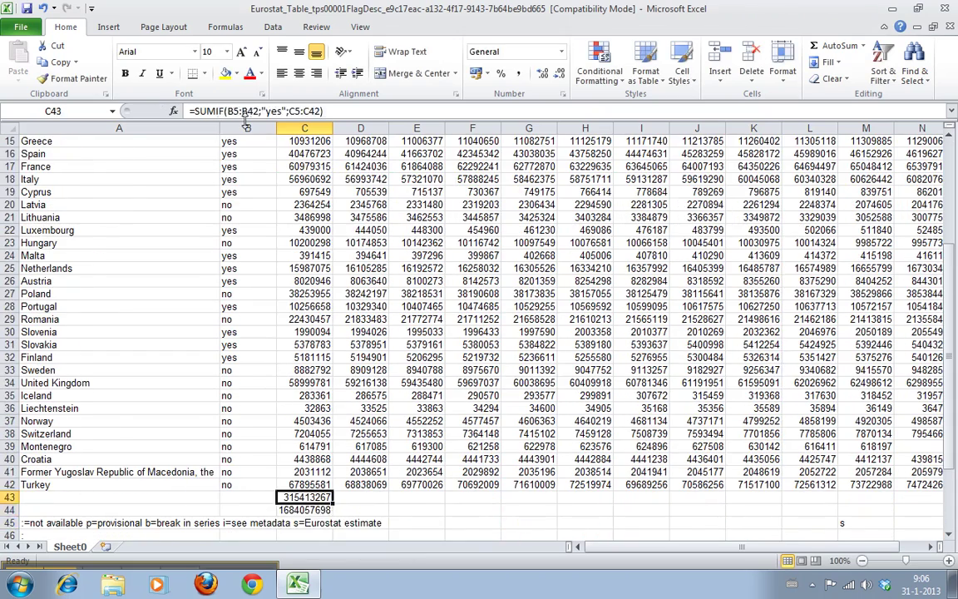
pyautogui.press('Down')
pyautogui.press('Up')
pyautogui.press('Down')
pyautogui.press('Up')
pyautogui.press('Down')
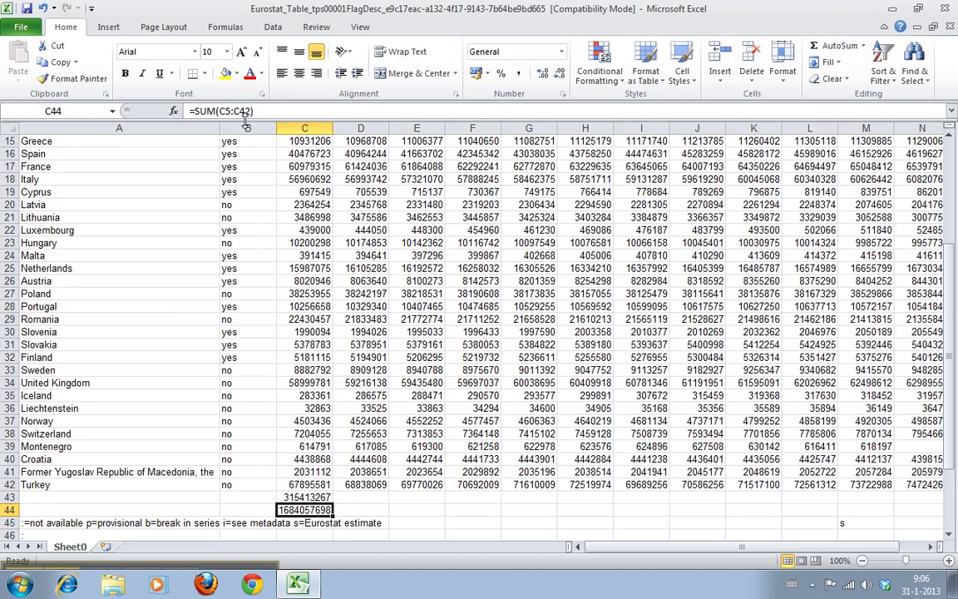
# Narrow C44's sum range to C8:C42 so it shows 570801095
pyautogui.click(248, 109)
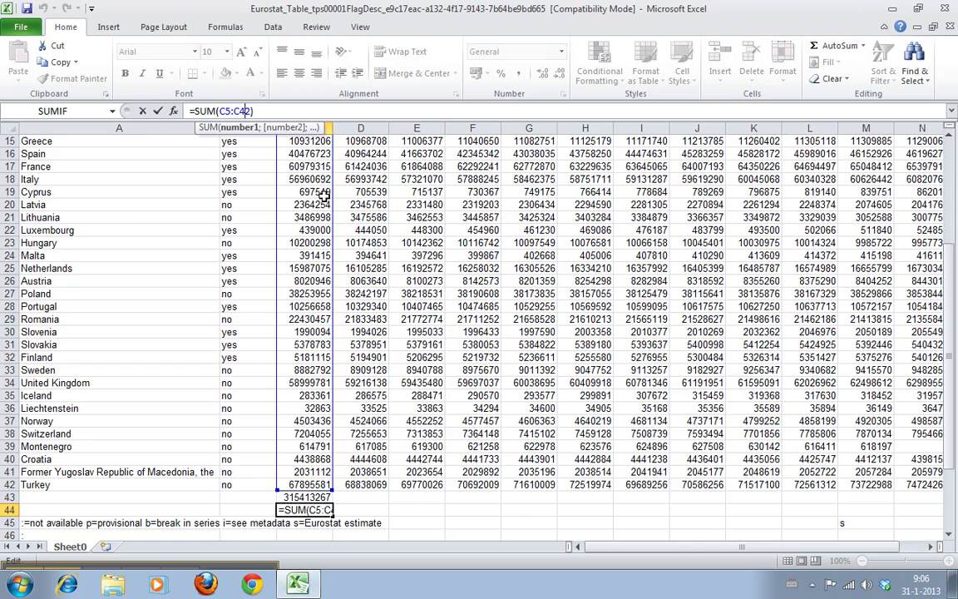
pyautogui.scroll(5, 951, 200)
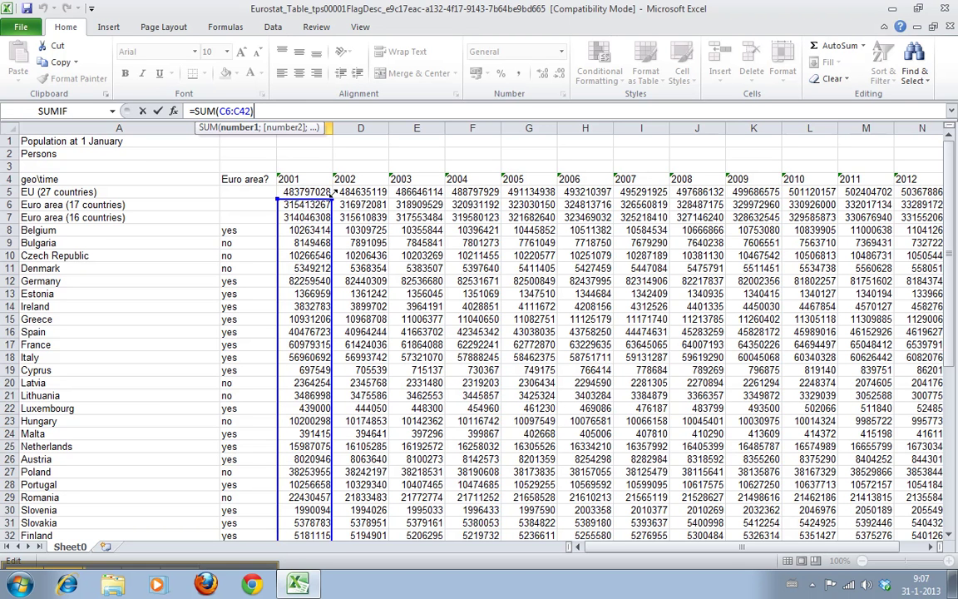
pyautogui.moveTo(332, 180); pyautogui.dragTo(322, 231)
pyautogui.press('Return')
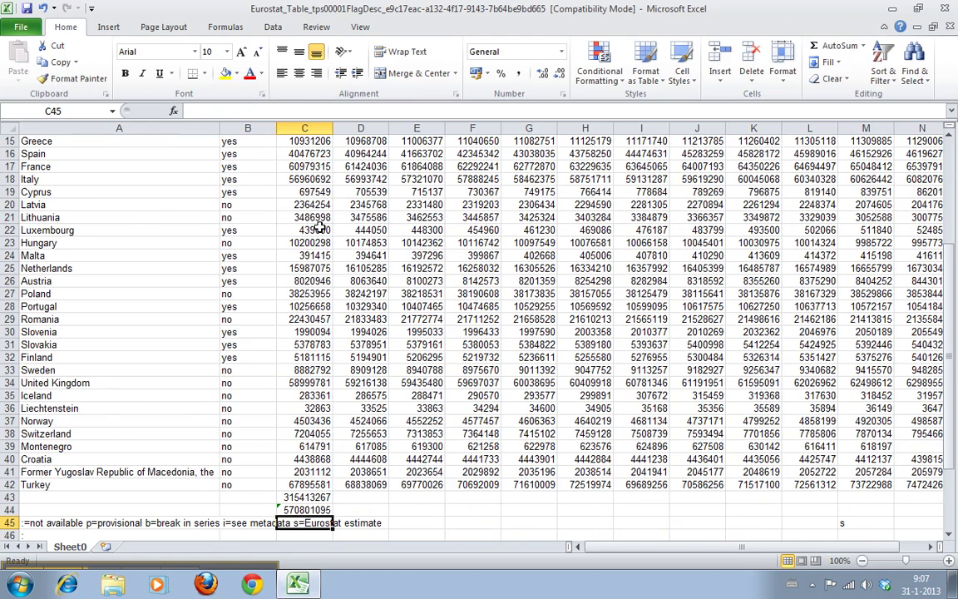
pyautogui.press('Up')
pyautogui.press('Up')
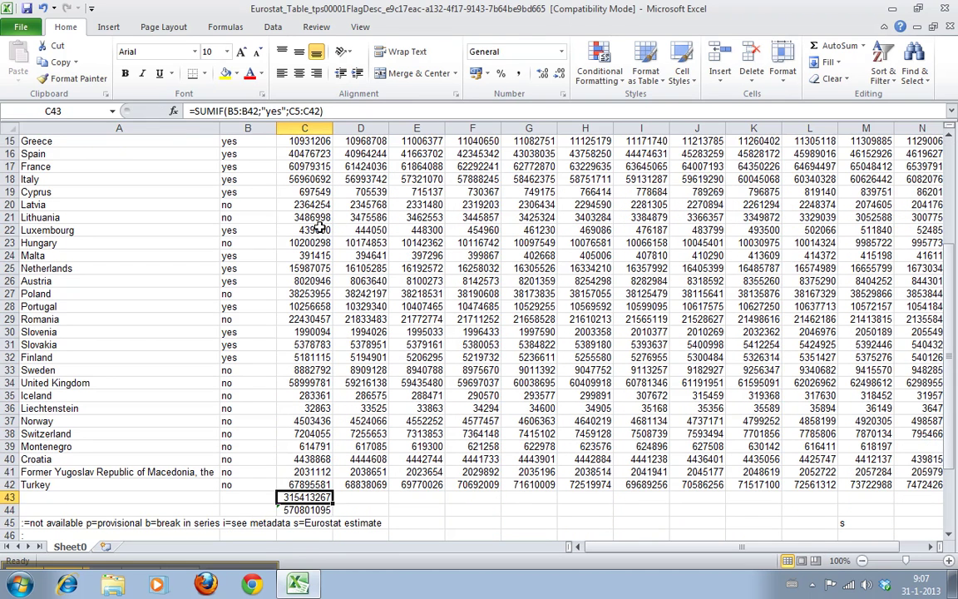
pyautogui.press('Down')
pyautogui.press('Up')
# Copy C43's =SUMIF(B5:B42;"yes";C5:C42) formula to the clipboard
pyautogui.click(60, 61)
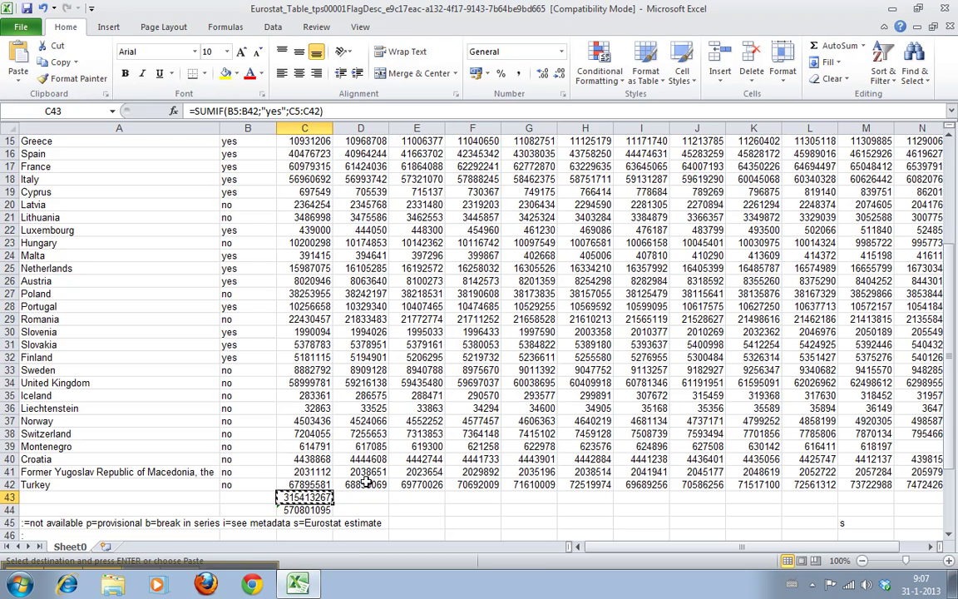
# Paste the formula into D43 and shift its criteria range back to B5:B42, giving 316972081
pyautogui.press('Right')
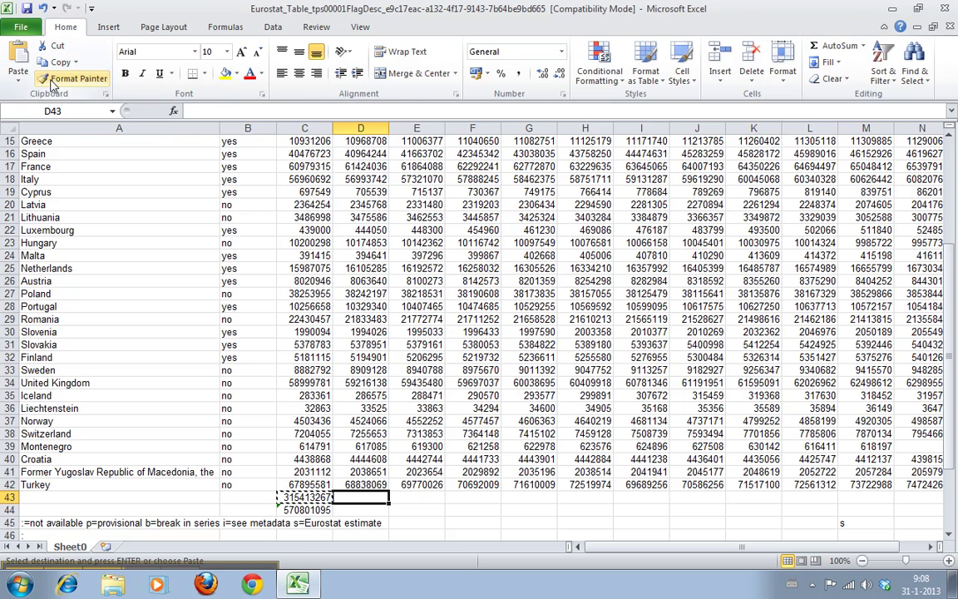
pyautogui.click(19, 74)
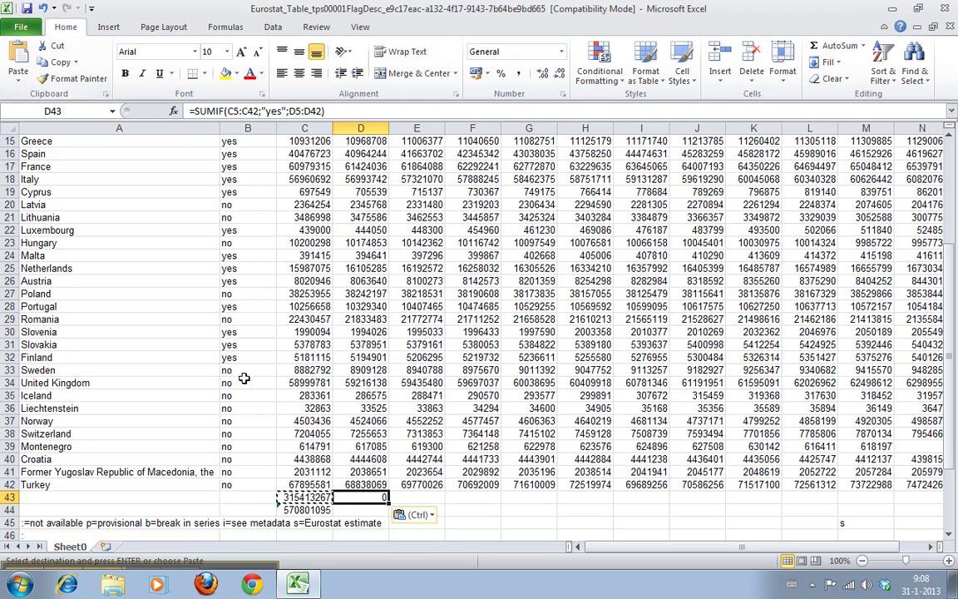
pyautogui.click(275, 111)
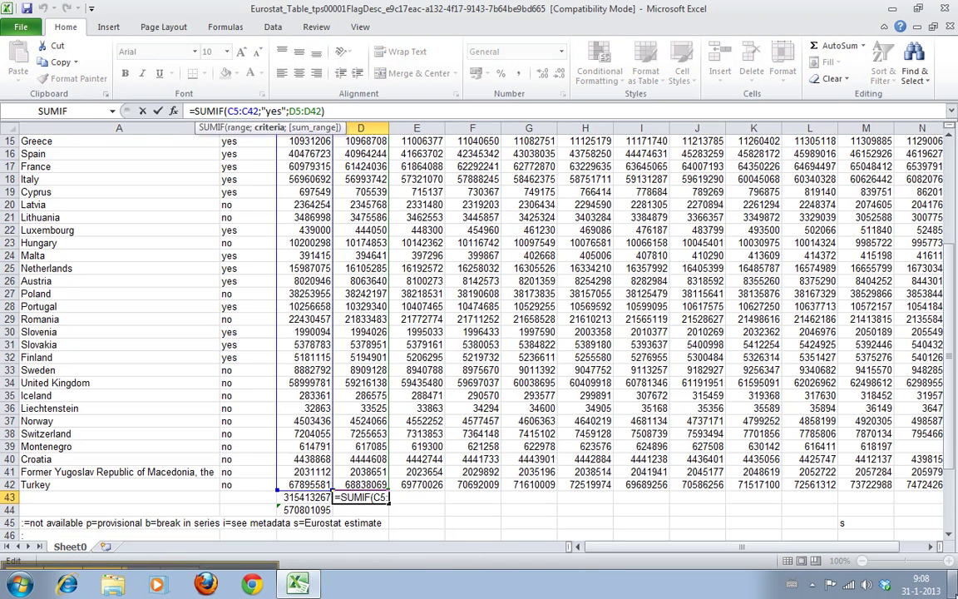
pyautogui.scroll(5, 915, 416)
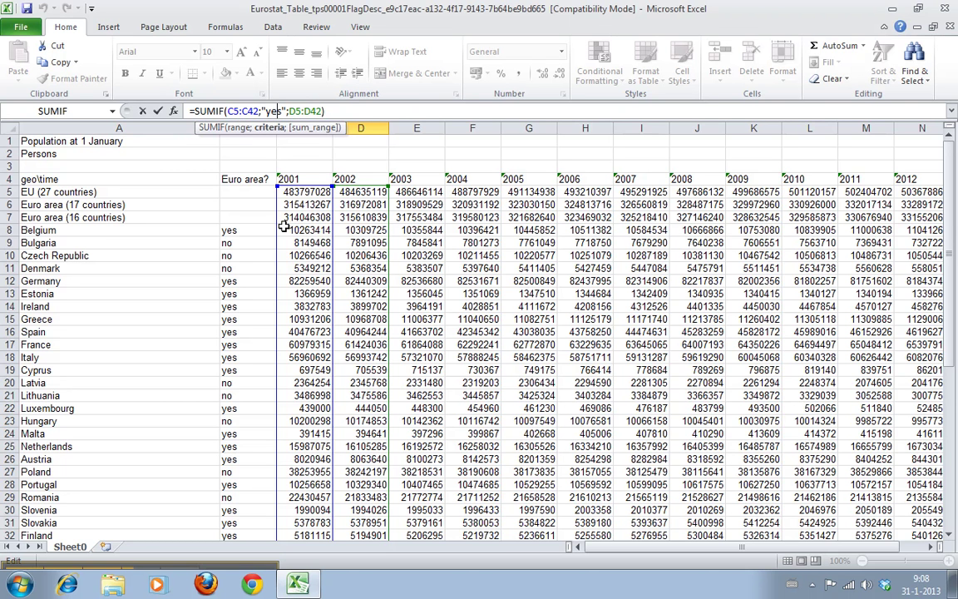
pyautogui.moveTo(281, 232); pyautogui.dragTo(249, 231)
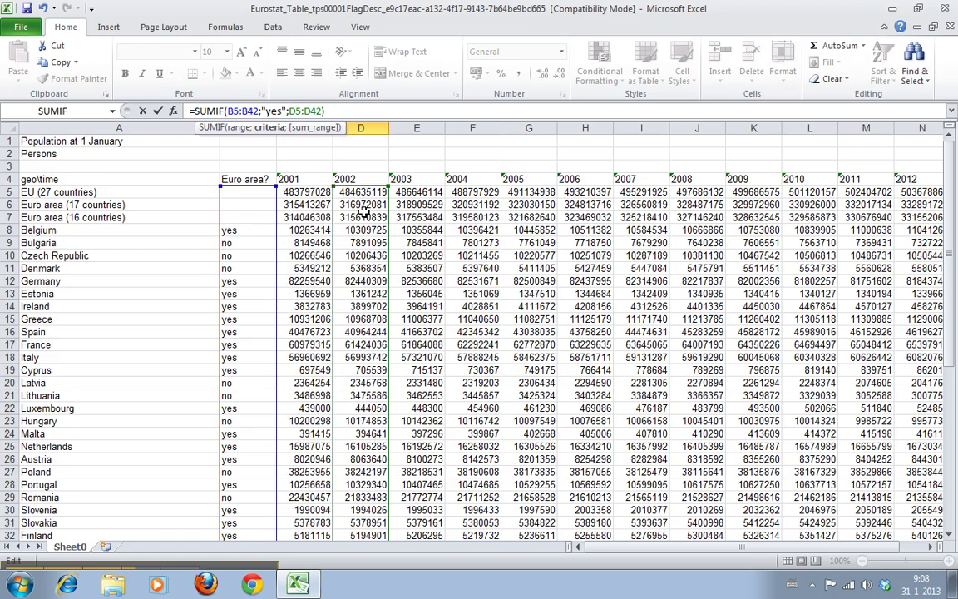
pyautogui.press('Return')
pyautogui.press('Up')
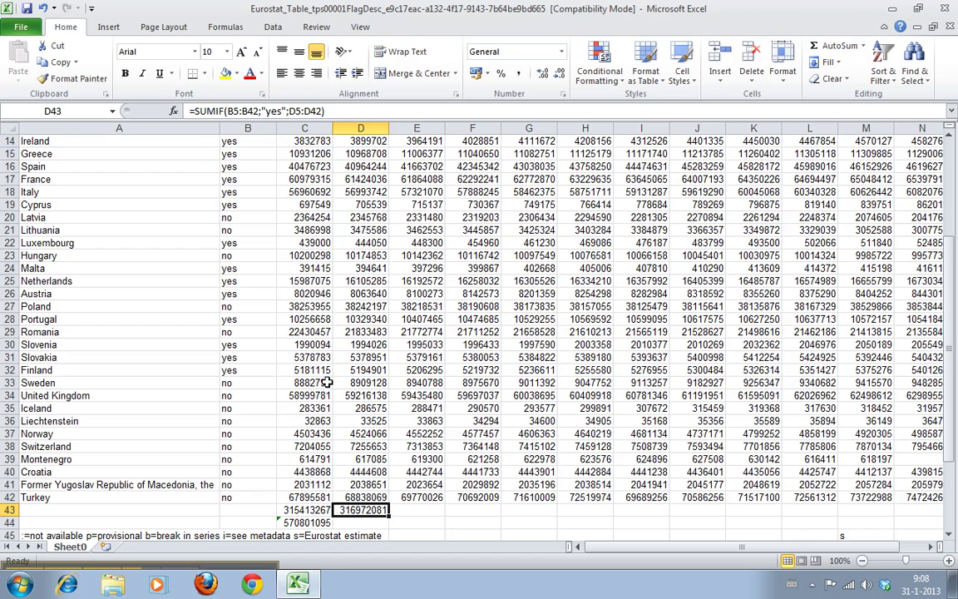
# Anchor D43's criteria range as $B5:$B42
pyautogui.click(226, 111)
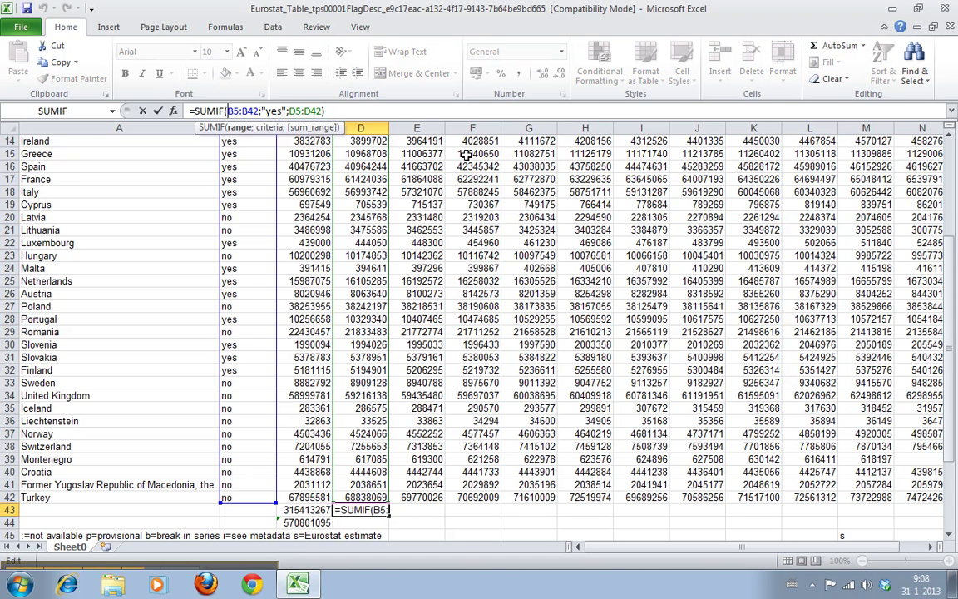
pyautogui.write('$')
pyautogui.press('Right')
pyautogui.press('Right')
pyautogui.press('Right')
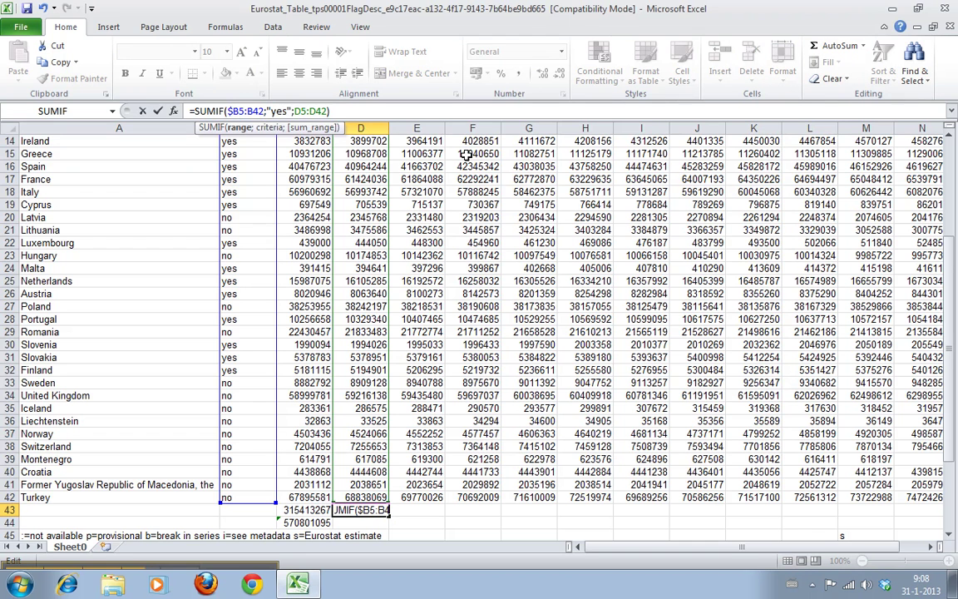
pyautogui.write('$')
pyautogui.hotkey('ctrl', 'Return')
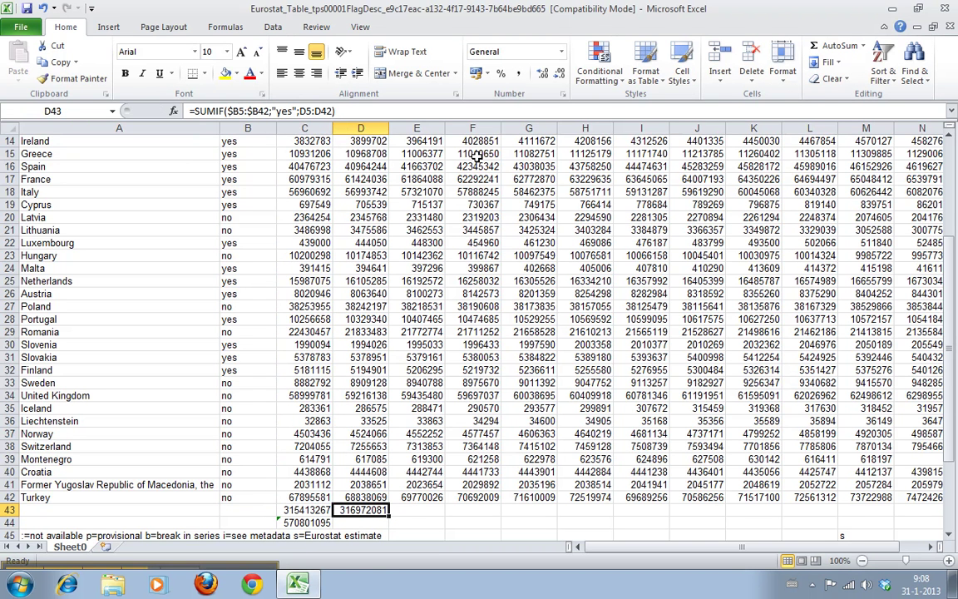
# Copy D43's formula into E43, giving 318909529 for 2003
pyautogui.hotkey('ctrl', 'c')
pyautogui.press('Right')
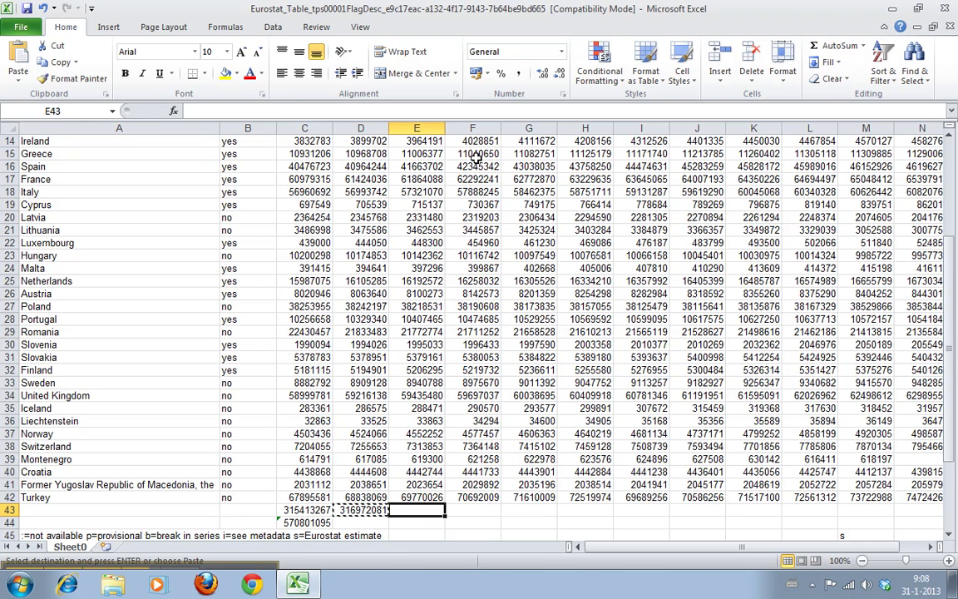
pyautogui.hotkey('ctrl', 'v')
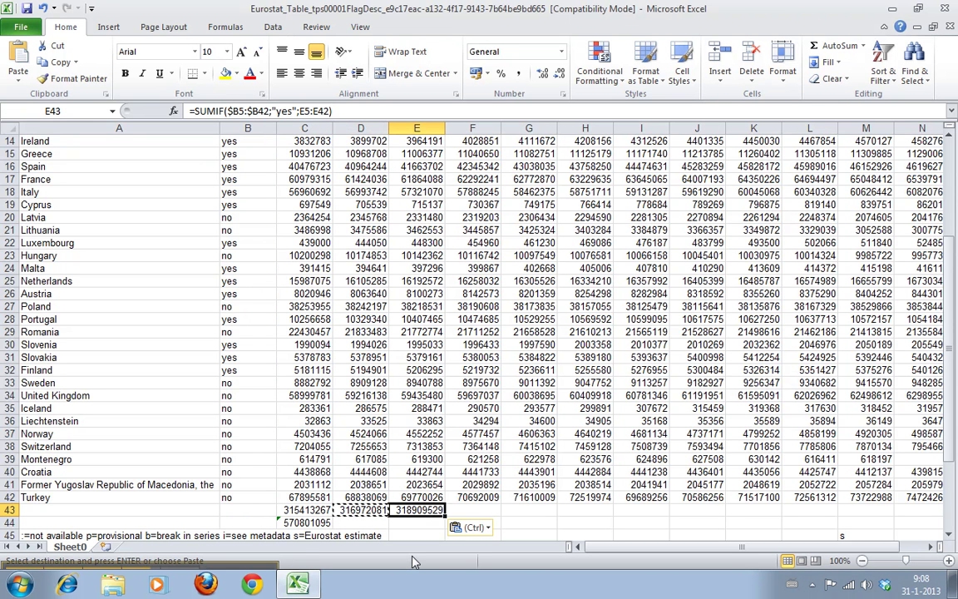
pyautogui.press('Left')
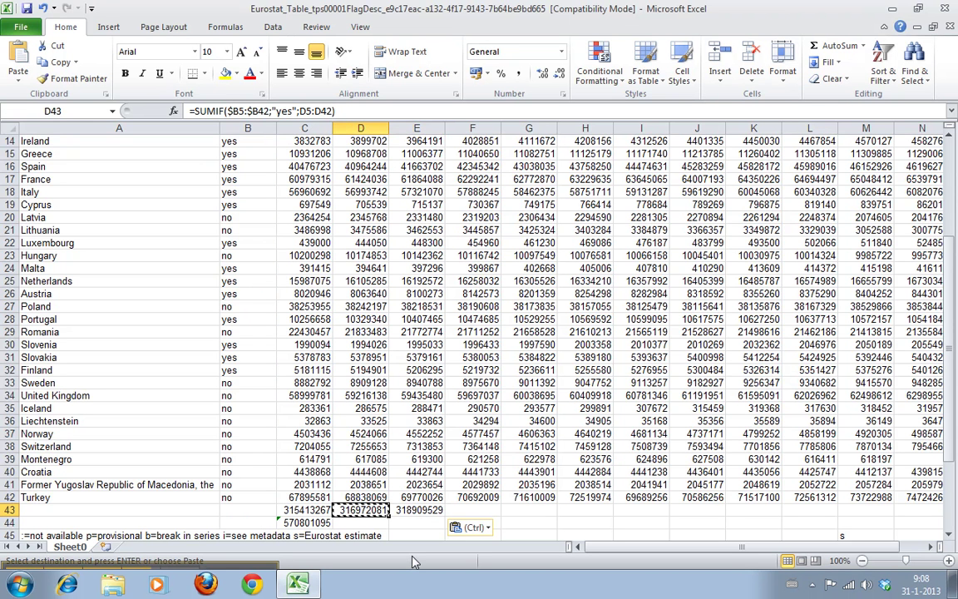
# Compare E43 with D43, then drop the dollar signs from E43's criteria range
pyautogui.click(429, 517)
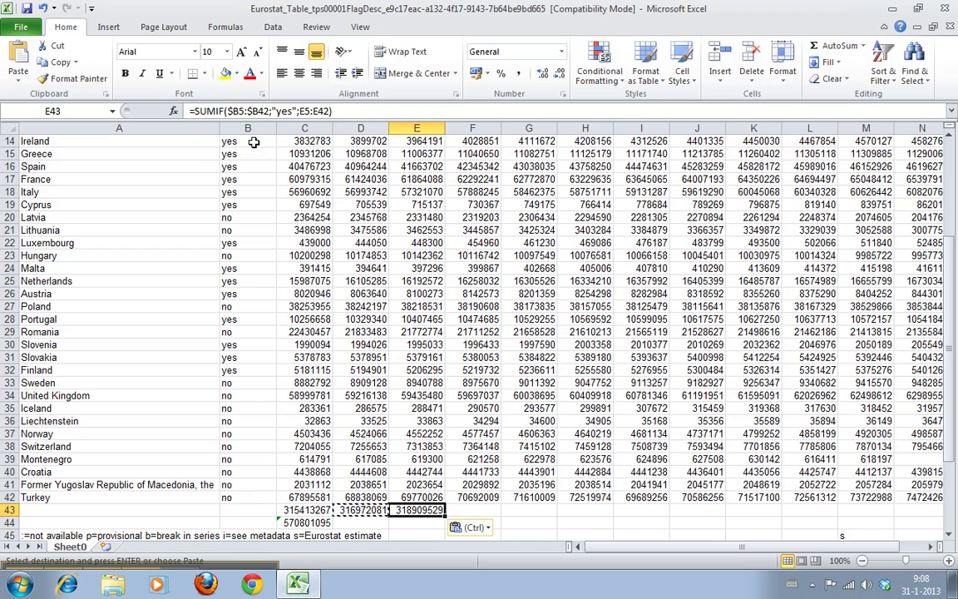
pyautogui.press('Left')
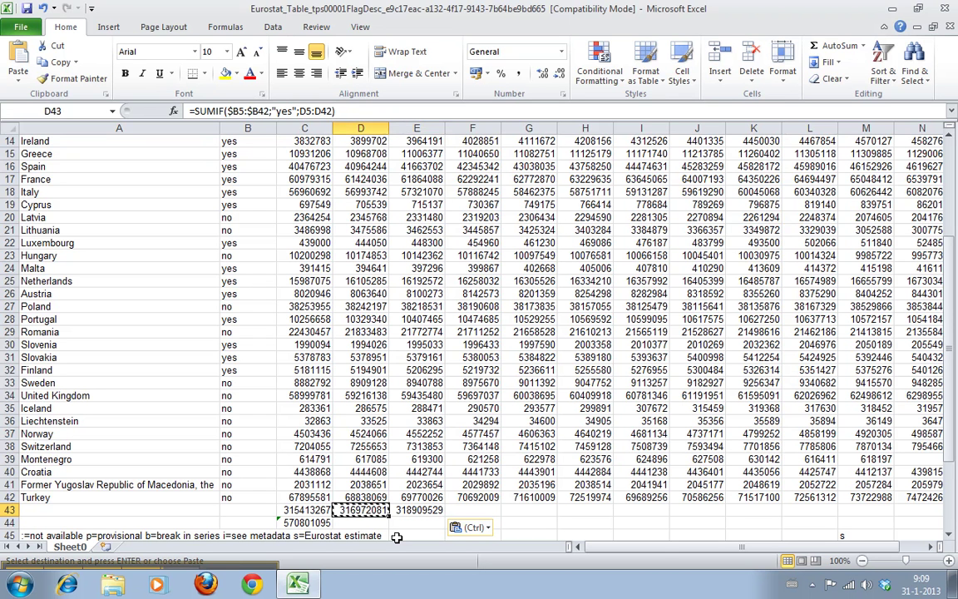
pyautogui.press('Right')
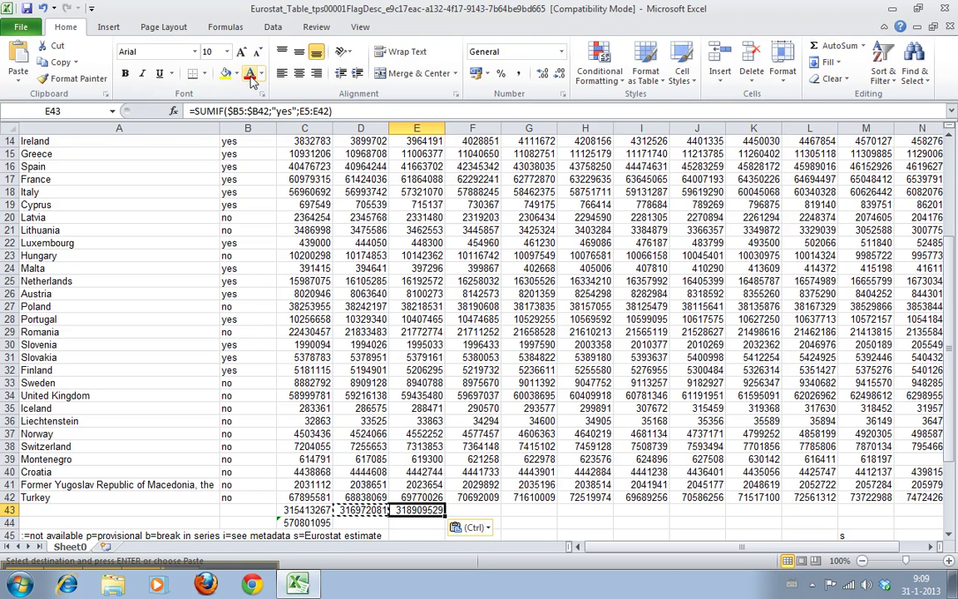
pyautogui.click(250, 111)
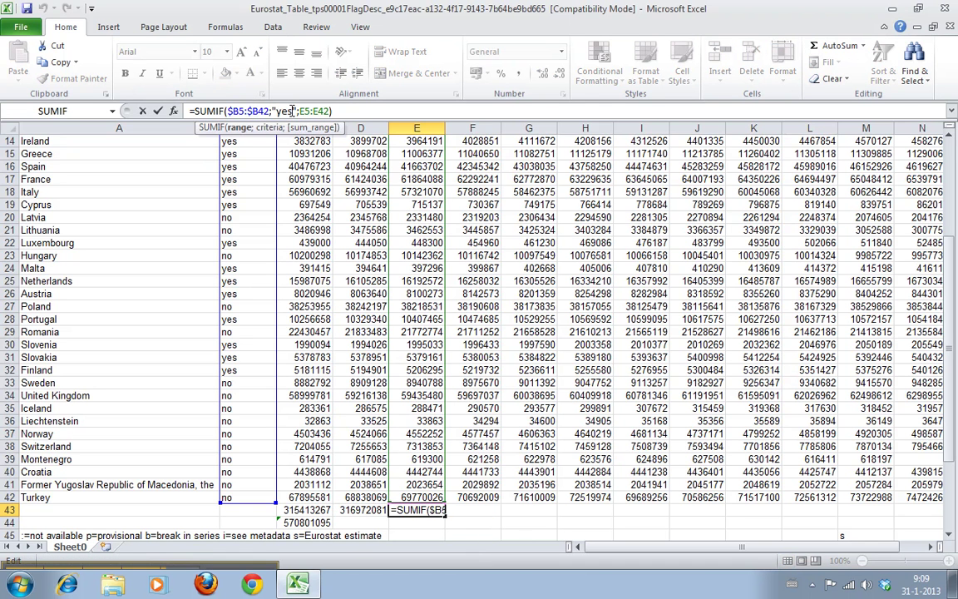
pyautogui.press('BackSpace')
pyautogui.press('Left')
pyautogui.press('Left')
pyautogui.press('Left')
pyautogui.press('BackSpace')
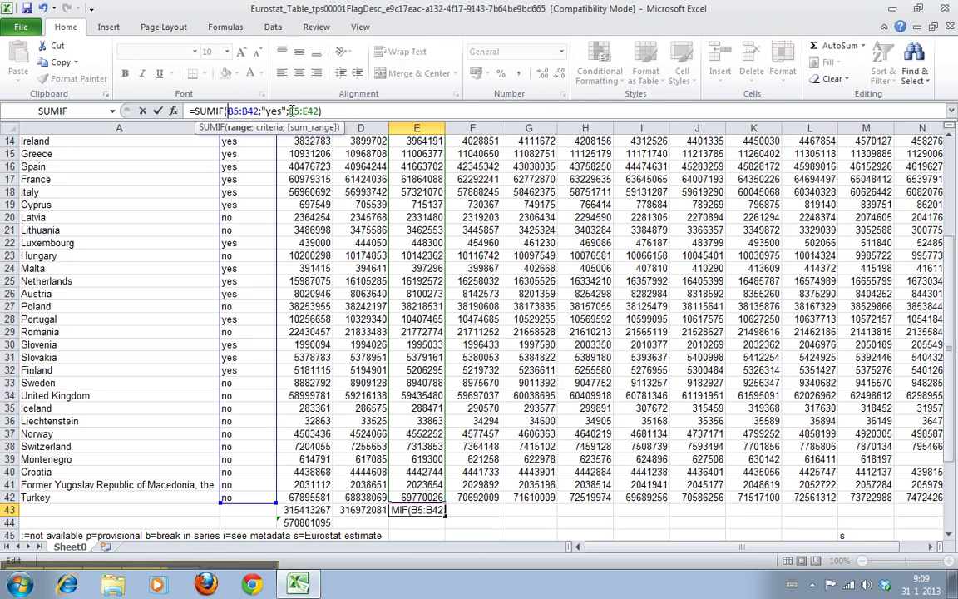
pyautogui.hotkey('ctrl', 'Return')
# Copy E43's formula into F43, where it returns 0
pyautogui.hotkey('ctrl', 'c')
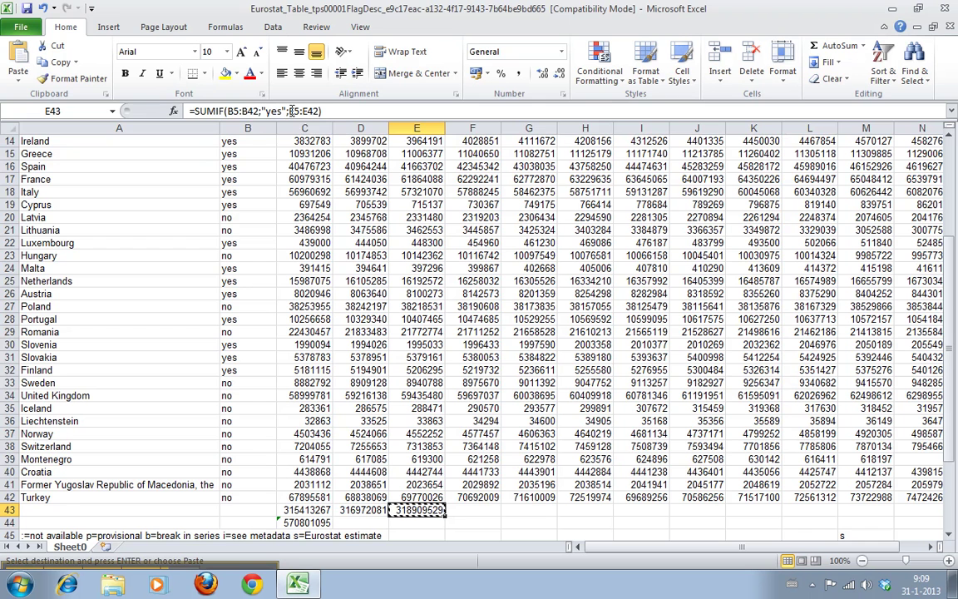
pyautogui.press('Right')
pyautogui.hotkey('ctrl', 'v')
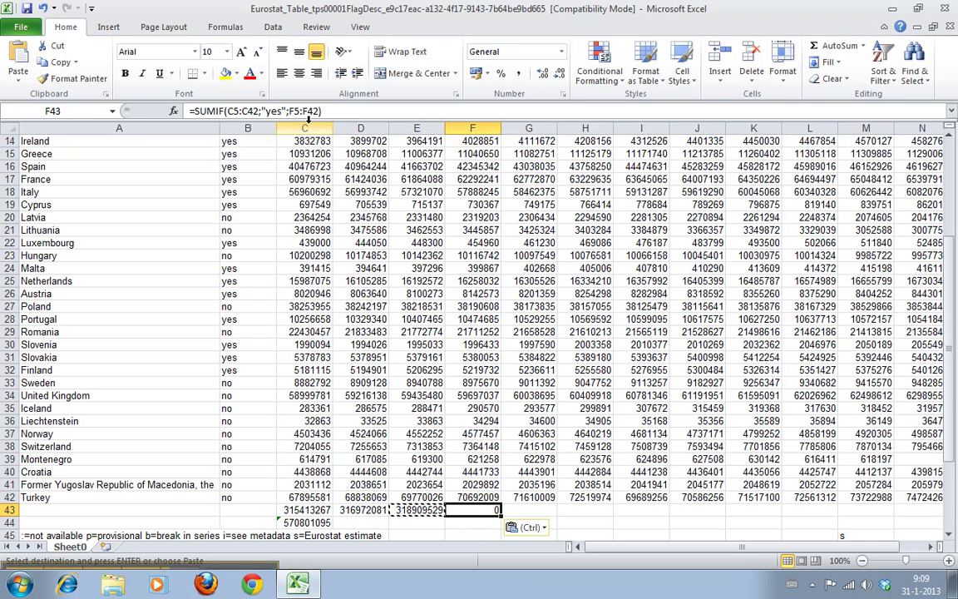
# Put the cursor in F43's formula at its C5:C42 criteria range
pyautogui.click(259, 110)
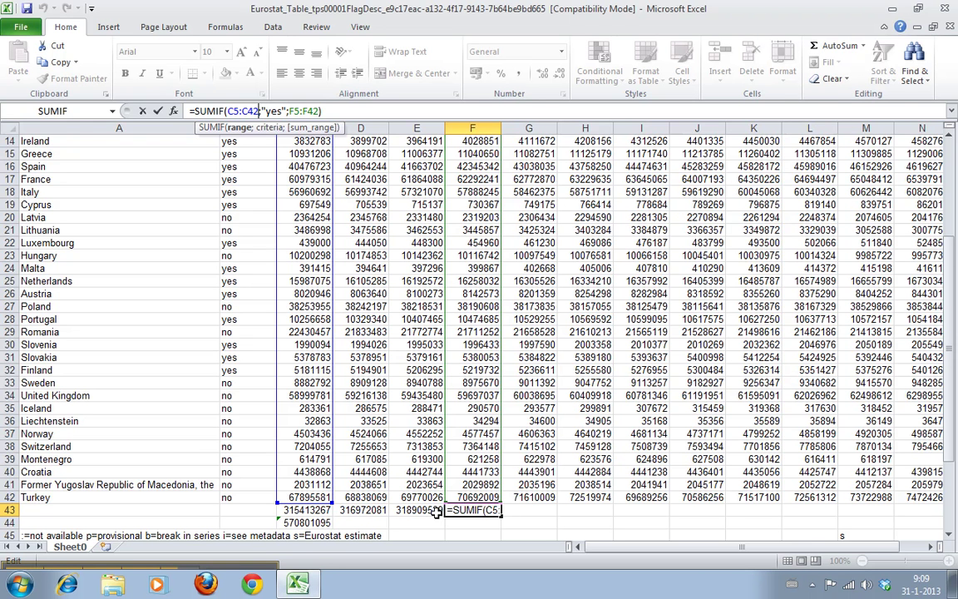
pyautogui.click(259, 111)
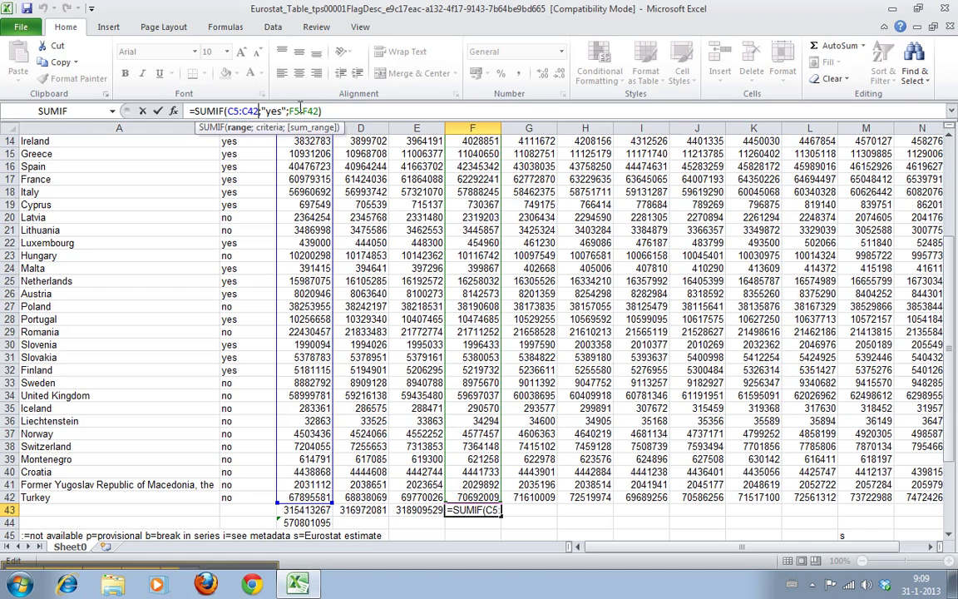